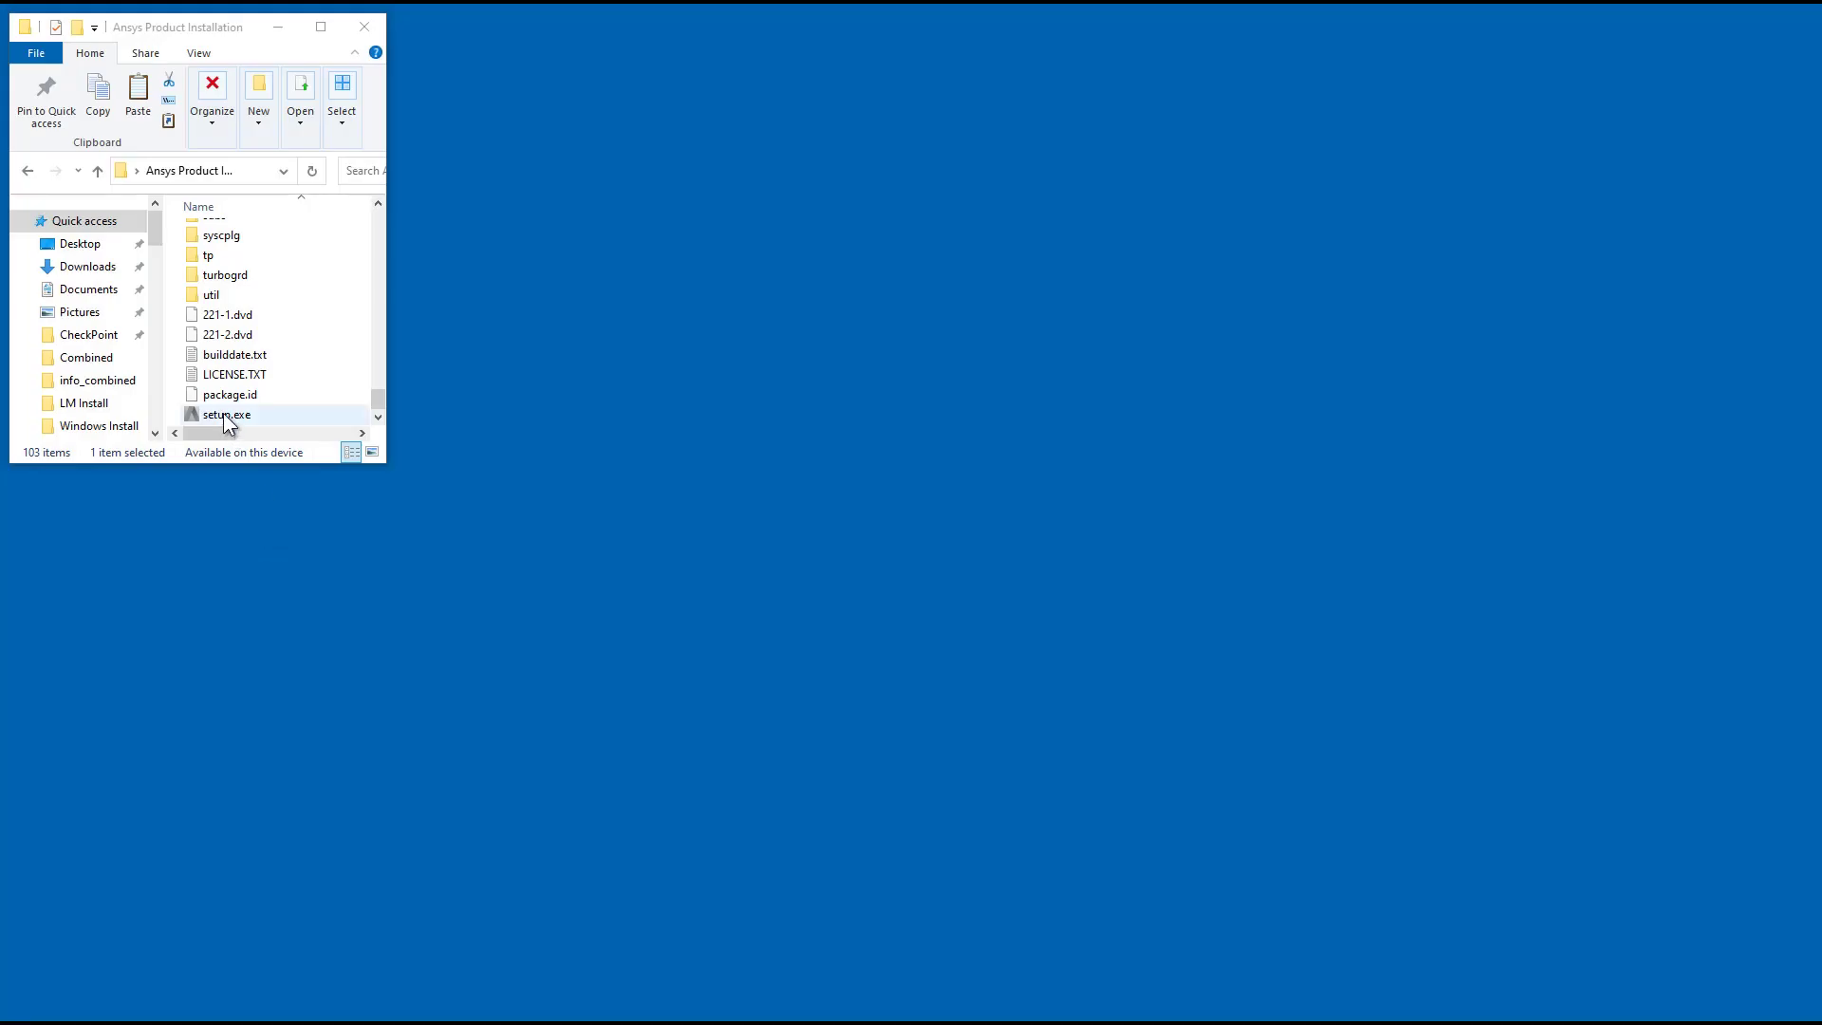
- Launch the License Manager setup.exe as administrator
{"action": "left_click", "coordinate": [225, 423]}
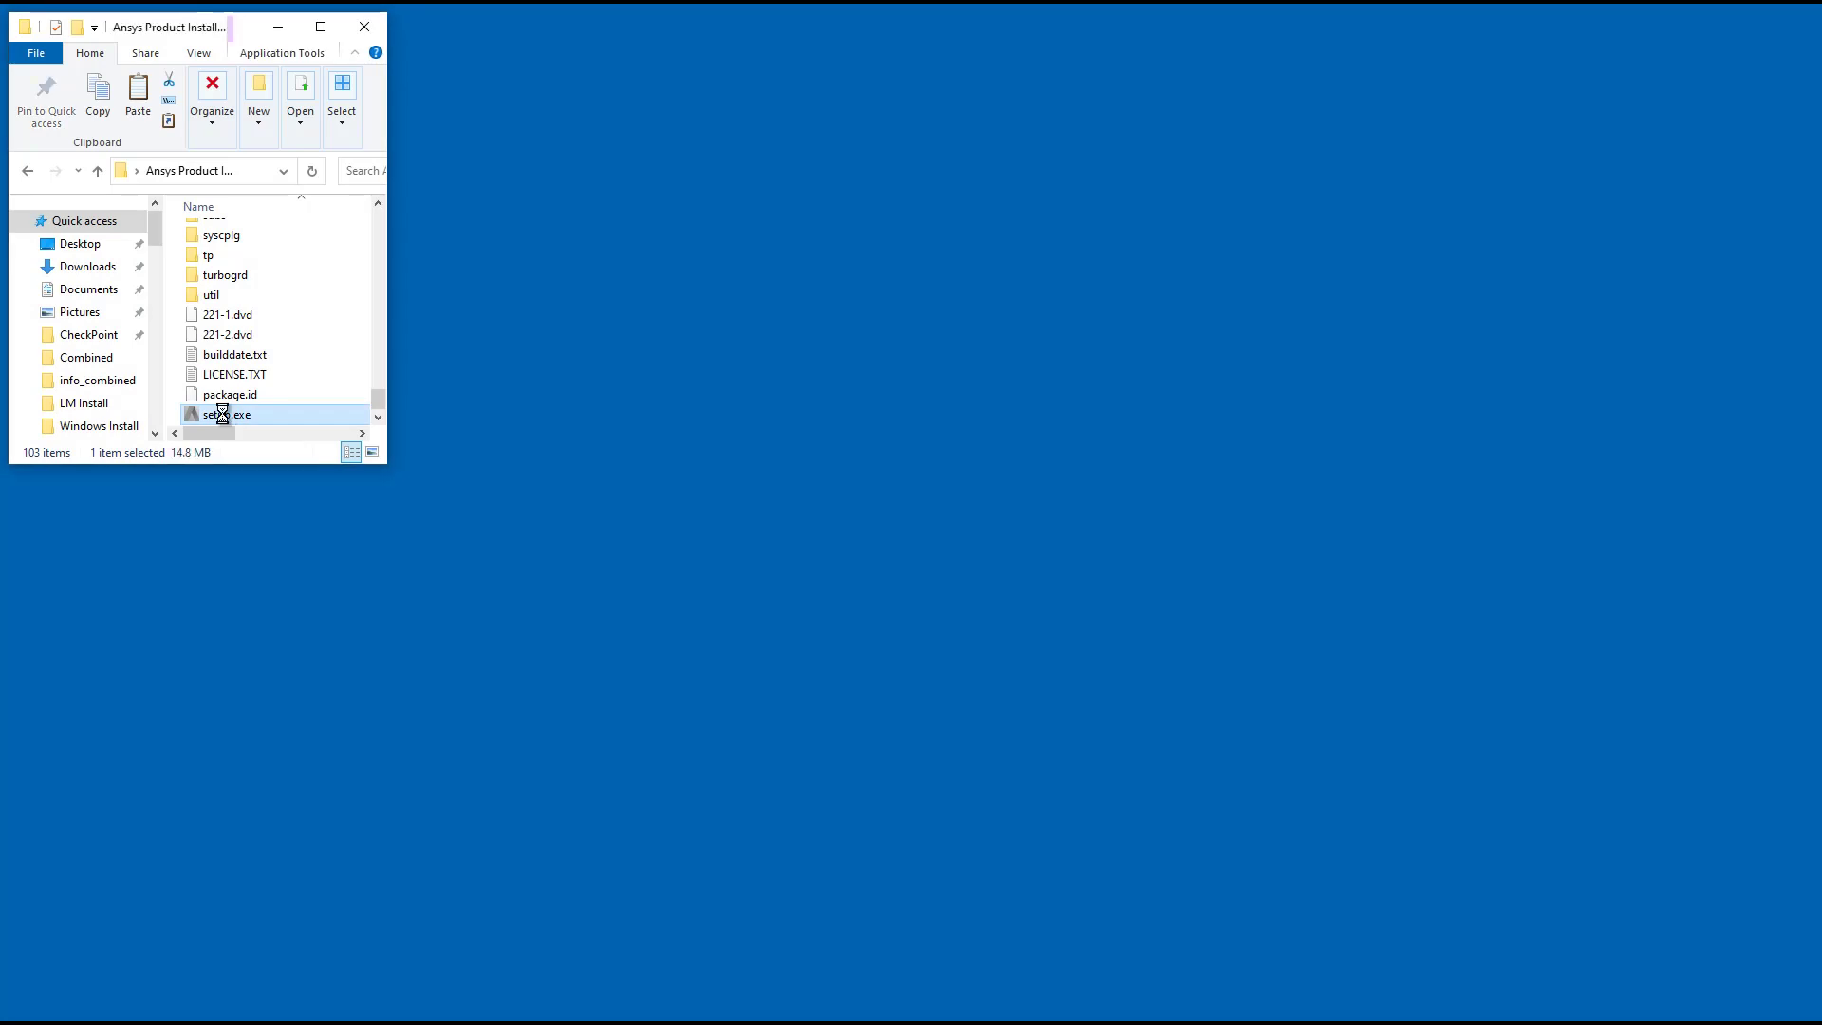
{"action": "right_click", "coordinate": [226, 422]}
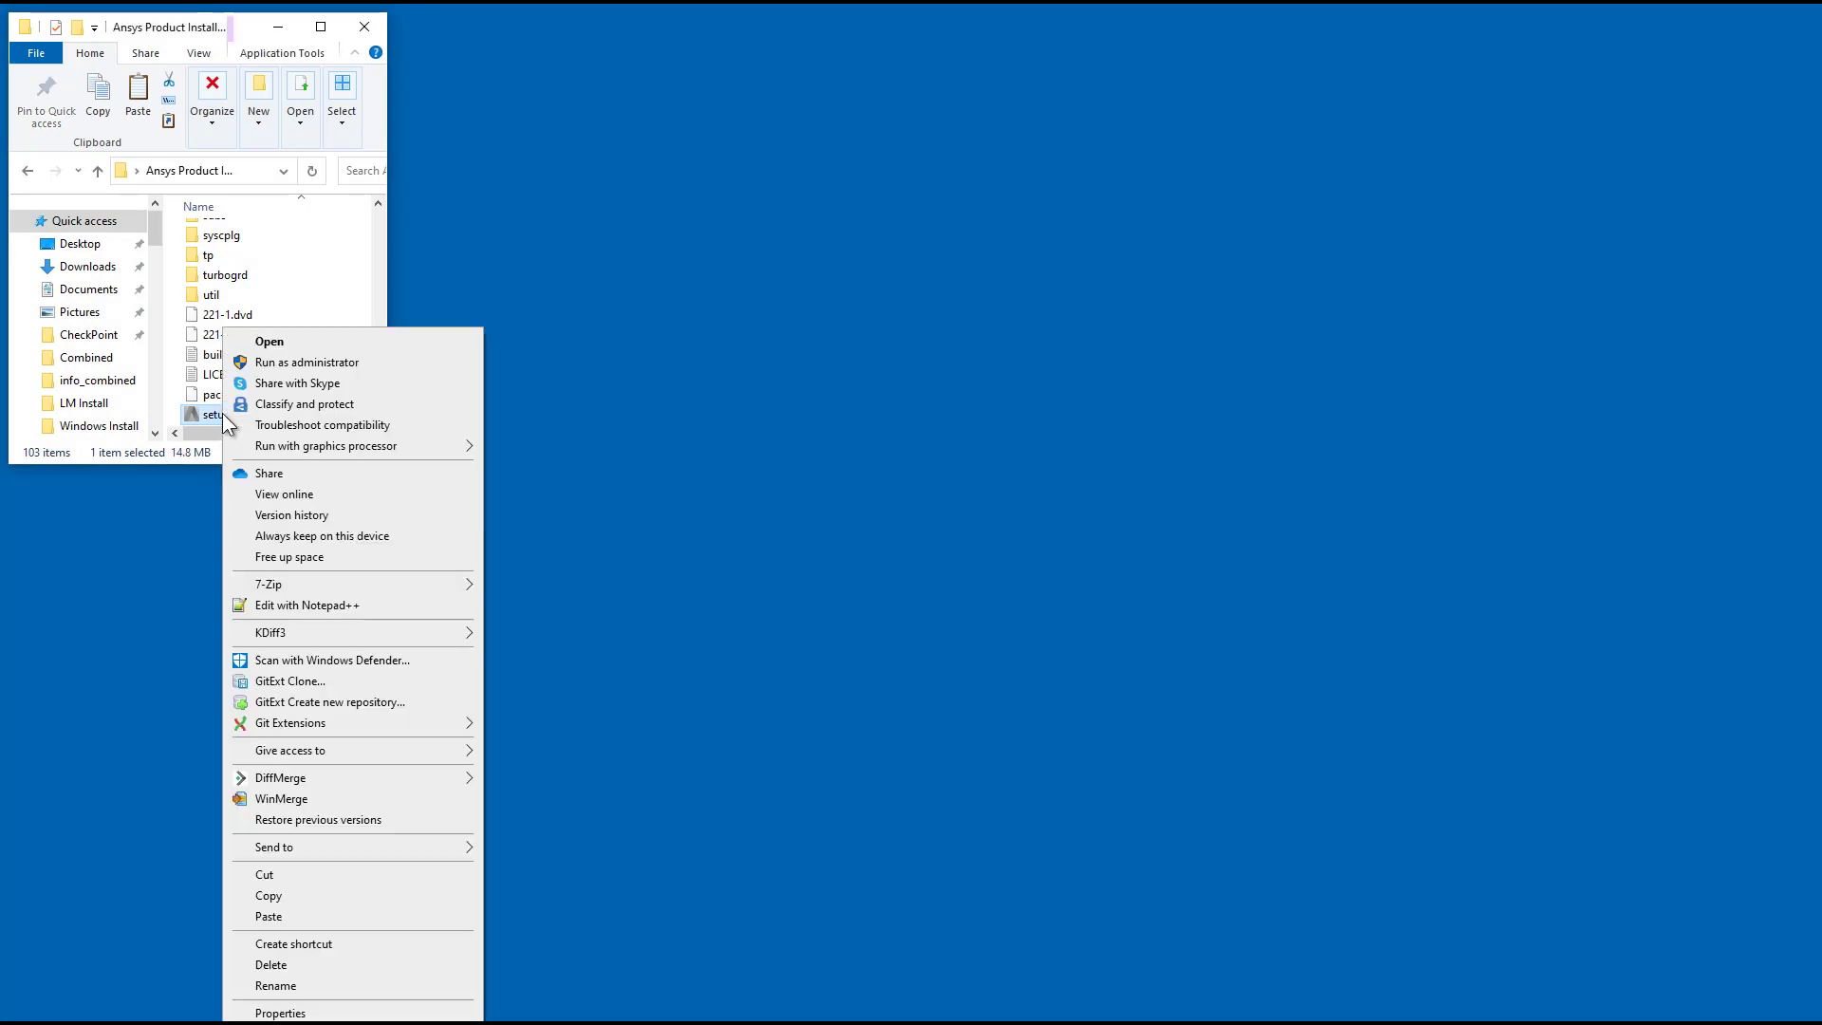
{"action": "left_click", "coordinate": [306, 365]}
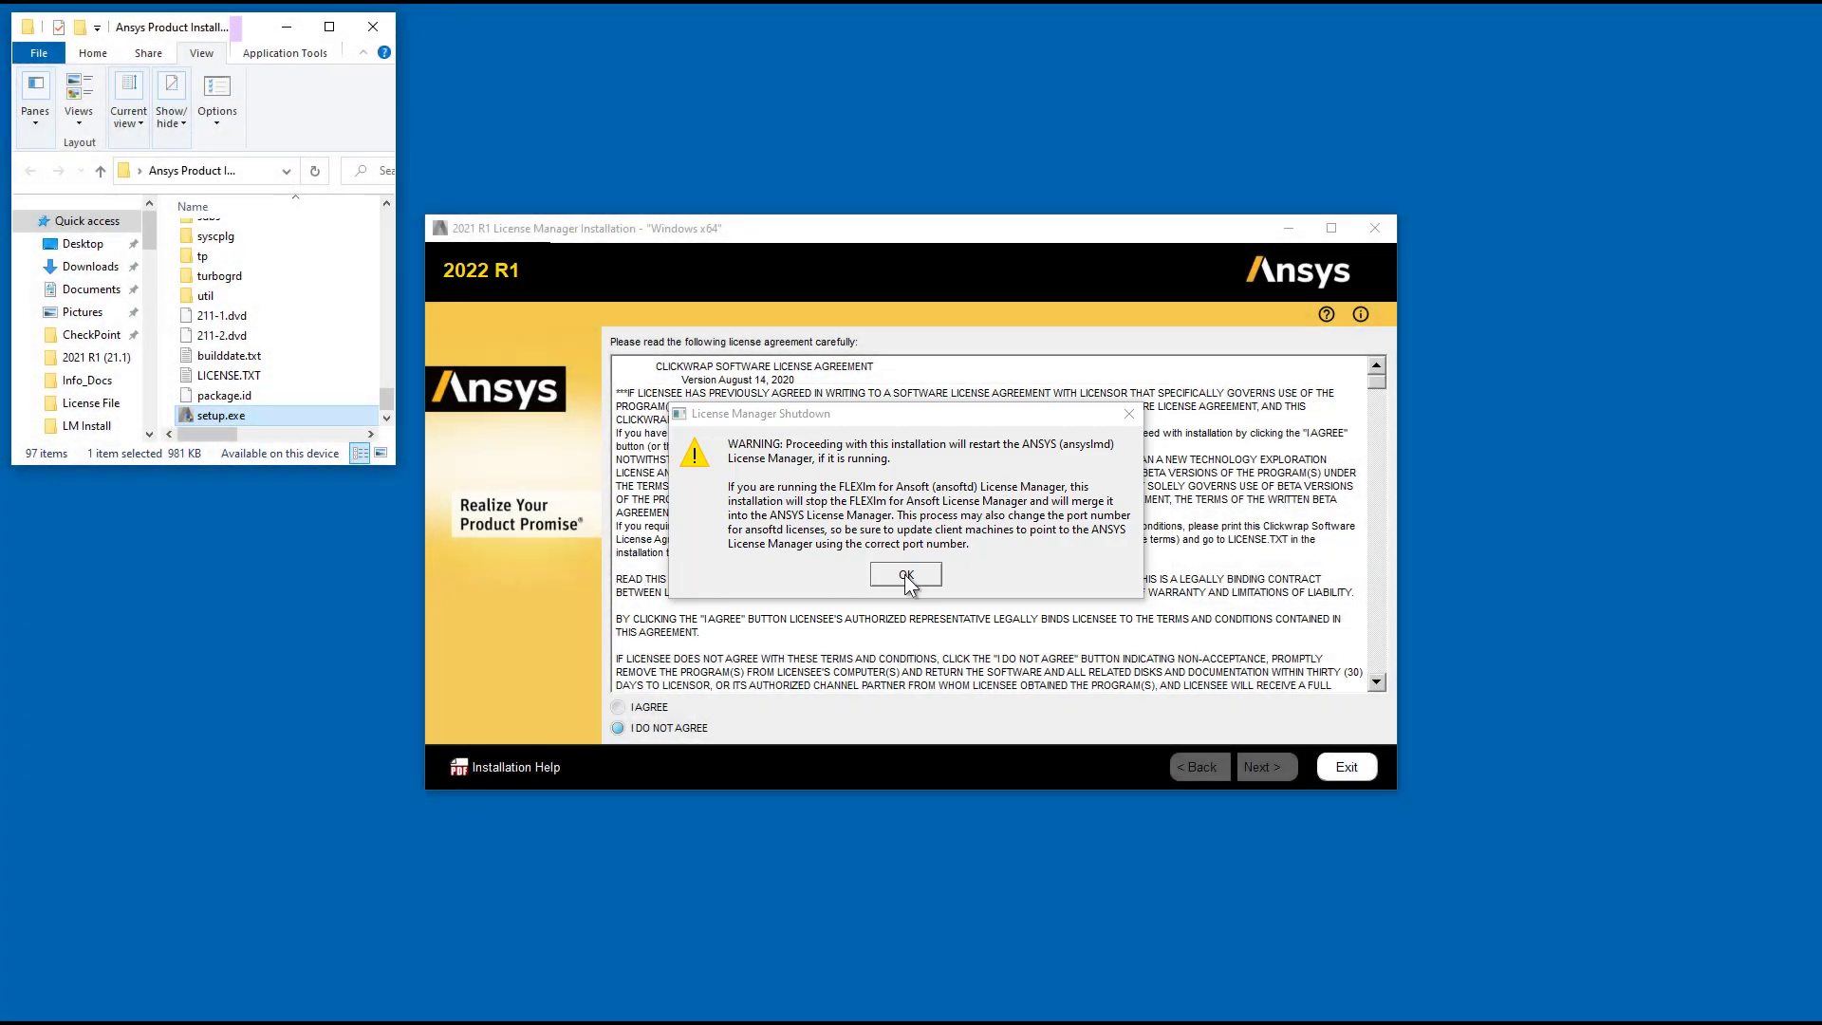
- Dismiss the shutdown warning and accept the license agreement to reach the directory page
{"action": "left_click", "coordinate": [906, 574]}
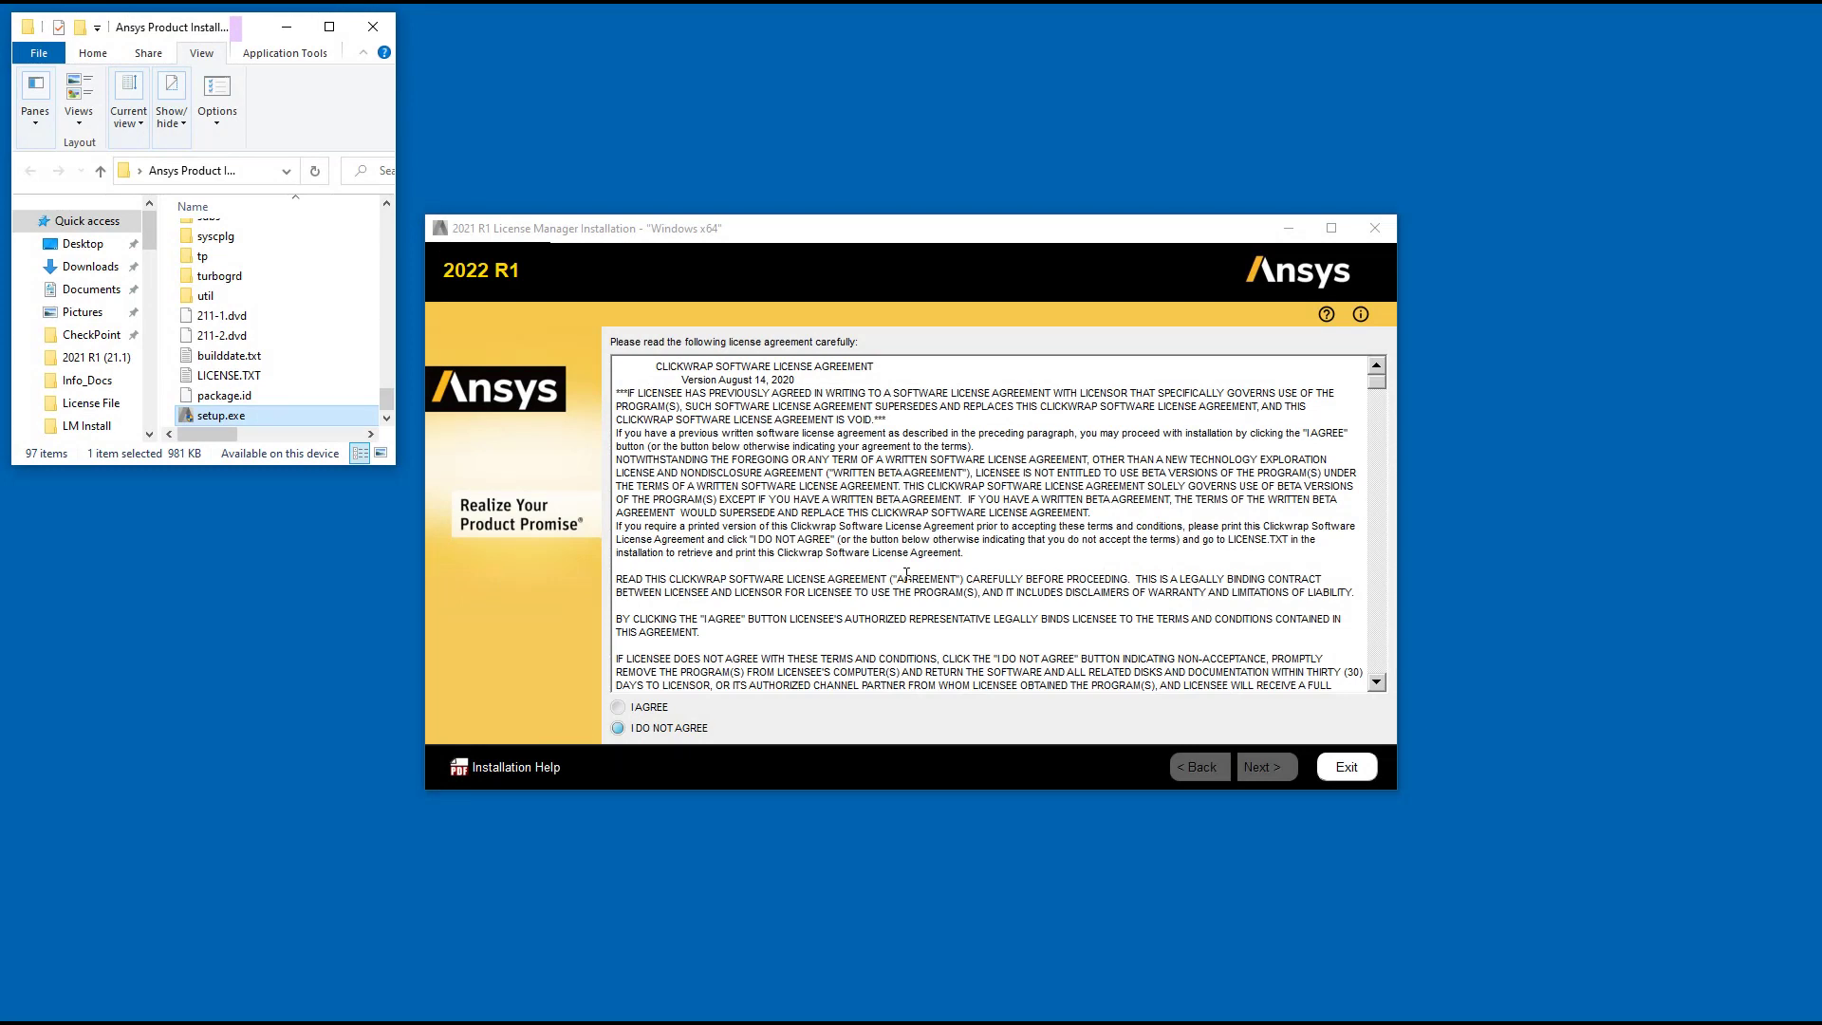
{"action": "left_click", "coordinate": [623, 707]}
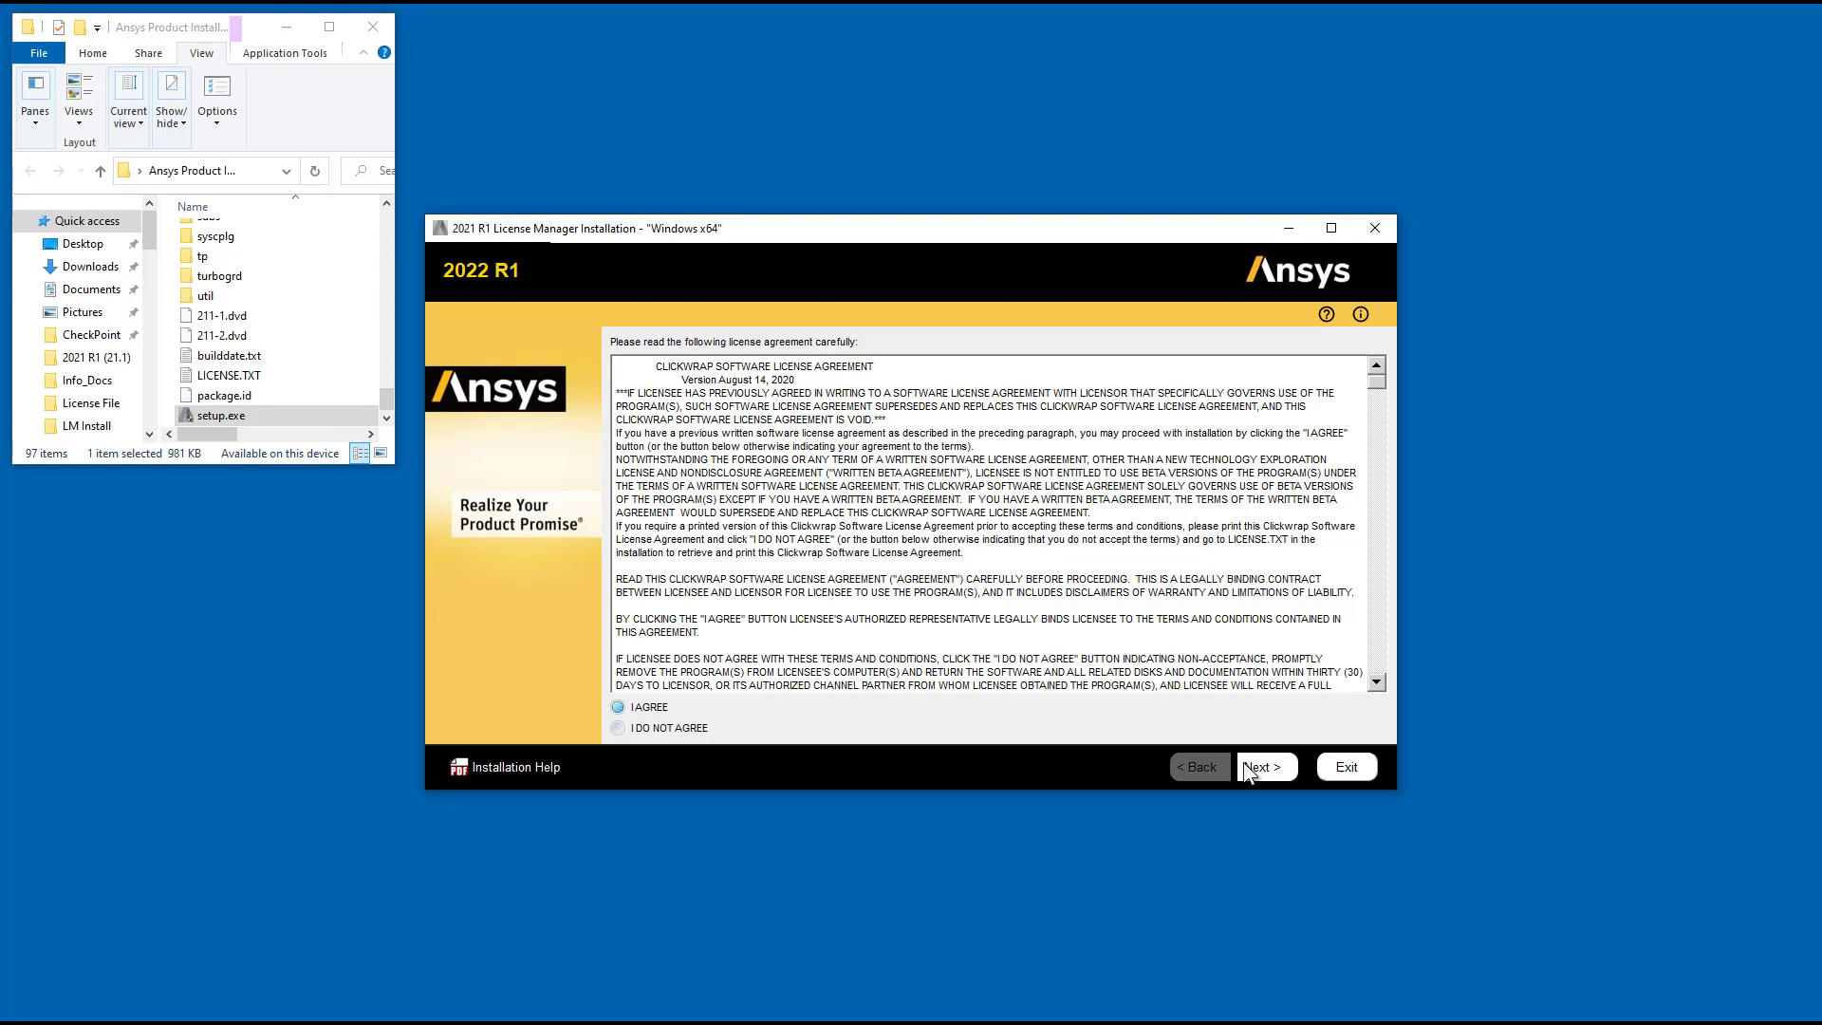
{"action": "left_click", "coordinate": [1264, 769]}
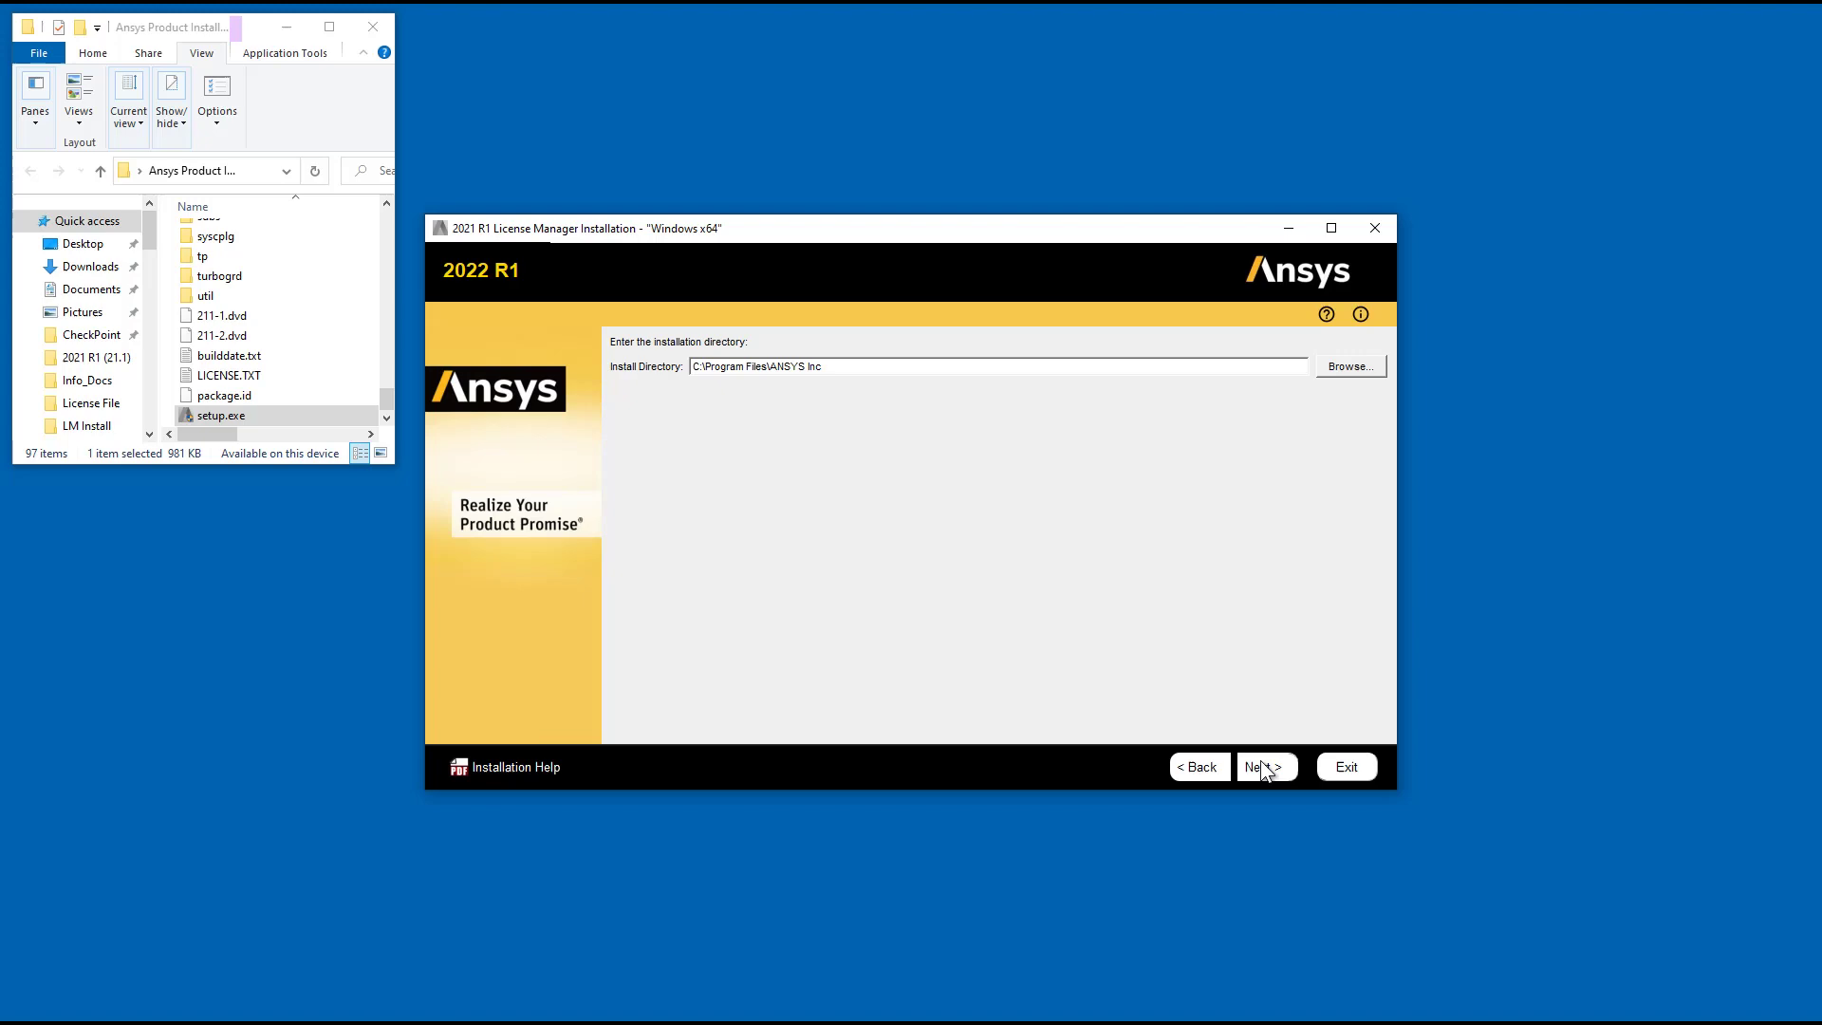
- Keep the default C:\Program Files\ANSYS Inc directory and the License Manager product selected
{"action": "left_click", "coordinate": [1260, 761]}
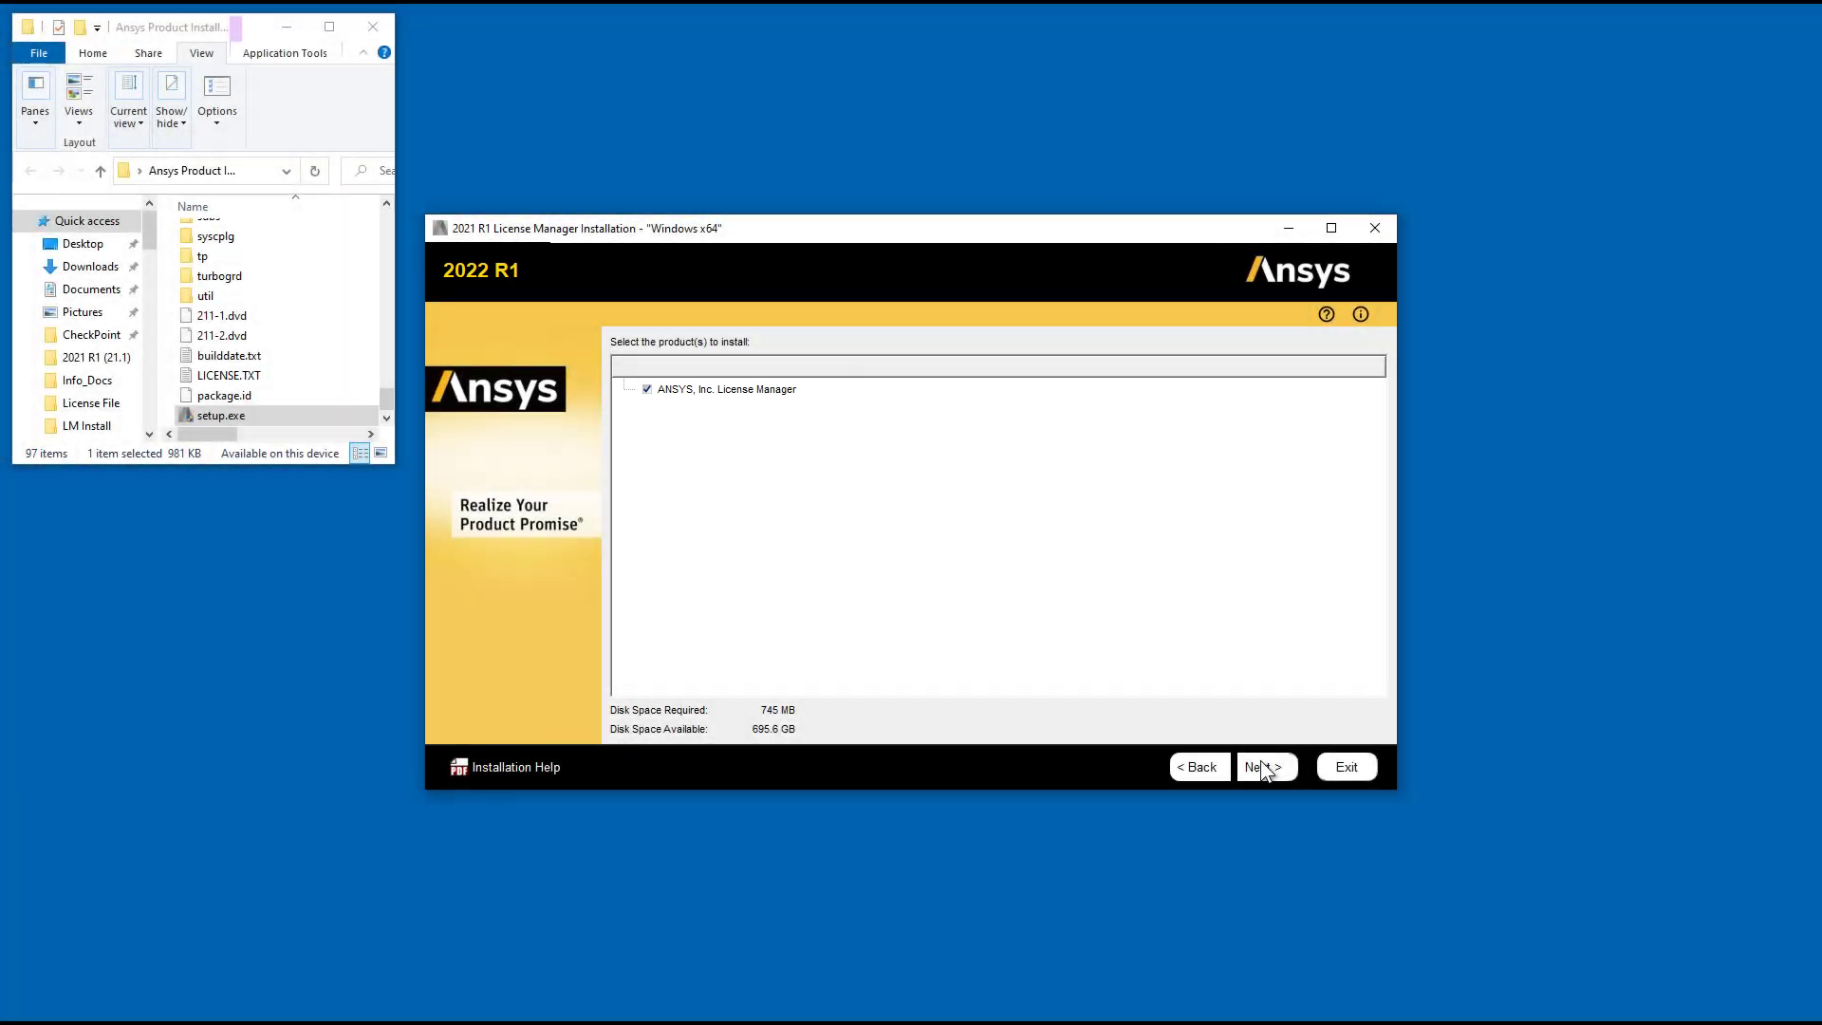
{"action": "left_click", "coordinate": [1260, 760]}
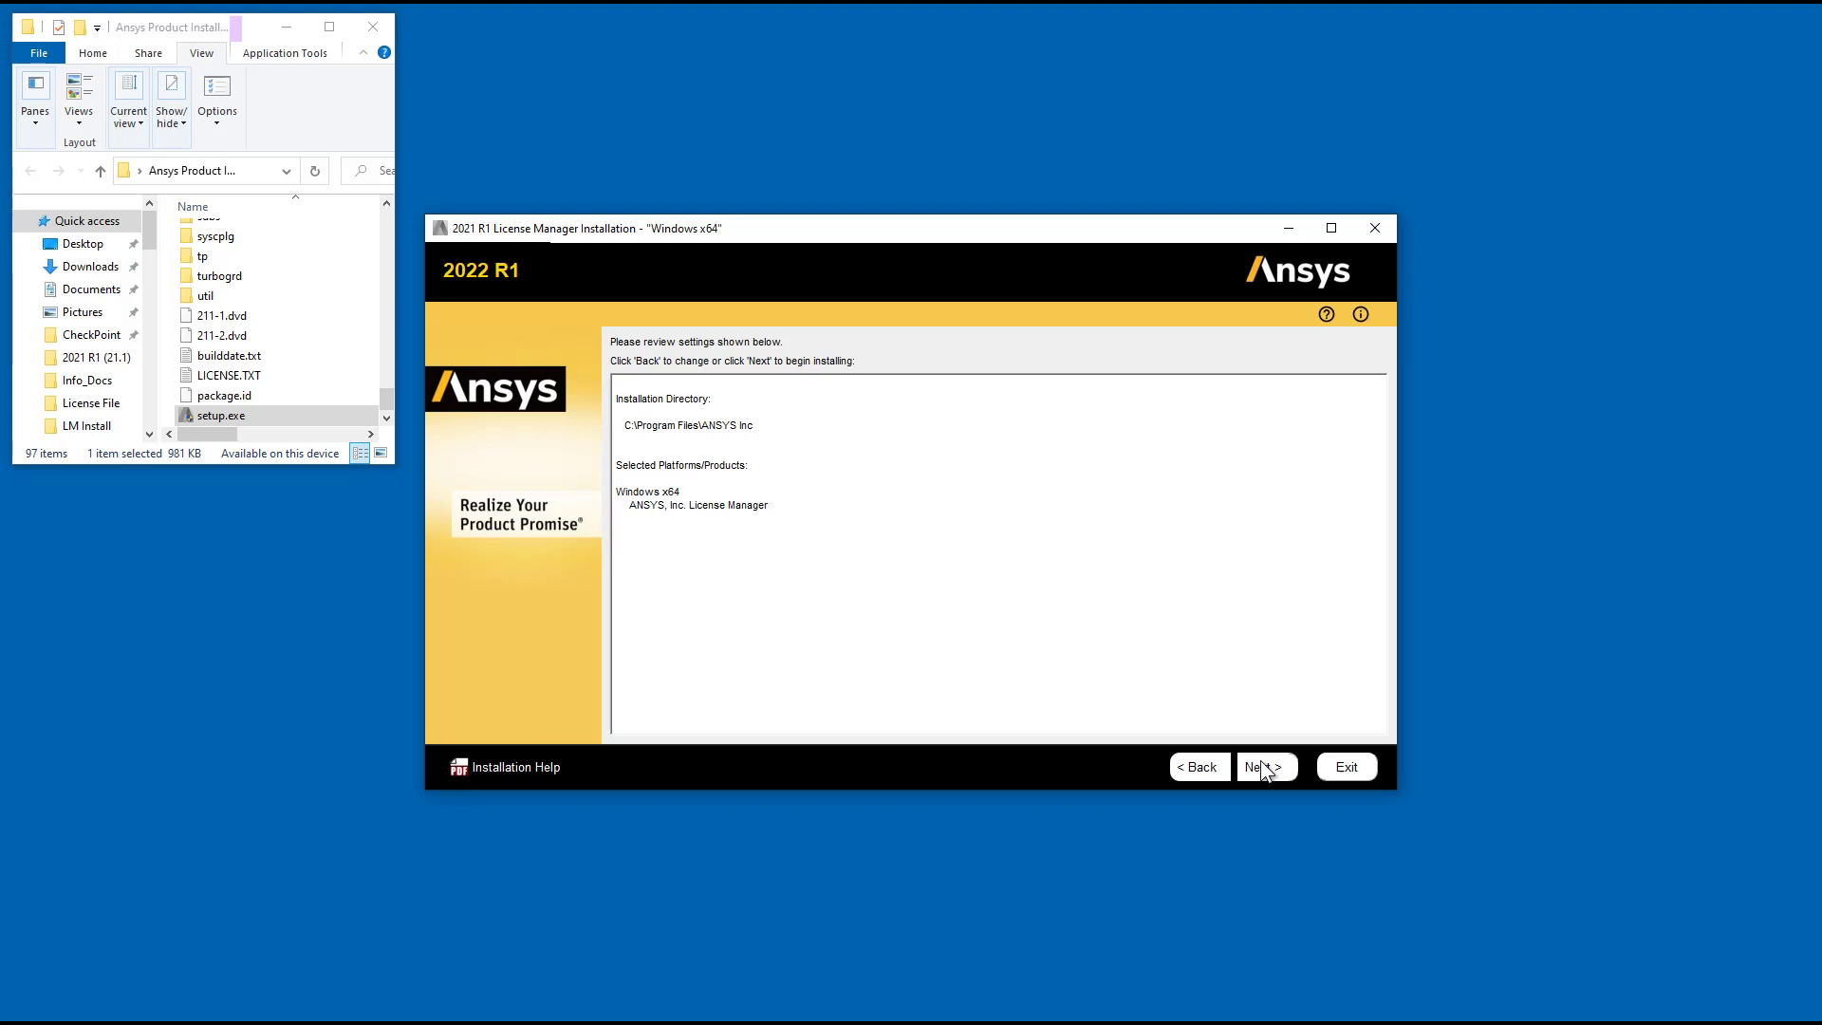
- Start the License Manager installation from the review page and continue once it finishes
{"action": "left_click", "coordinate": [1260, 766]}
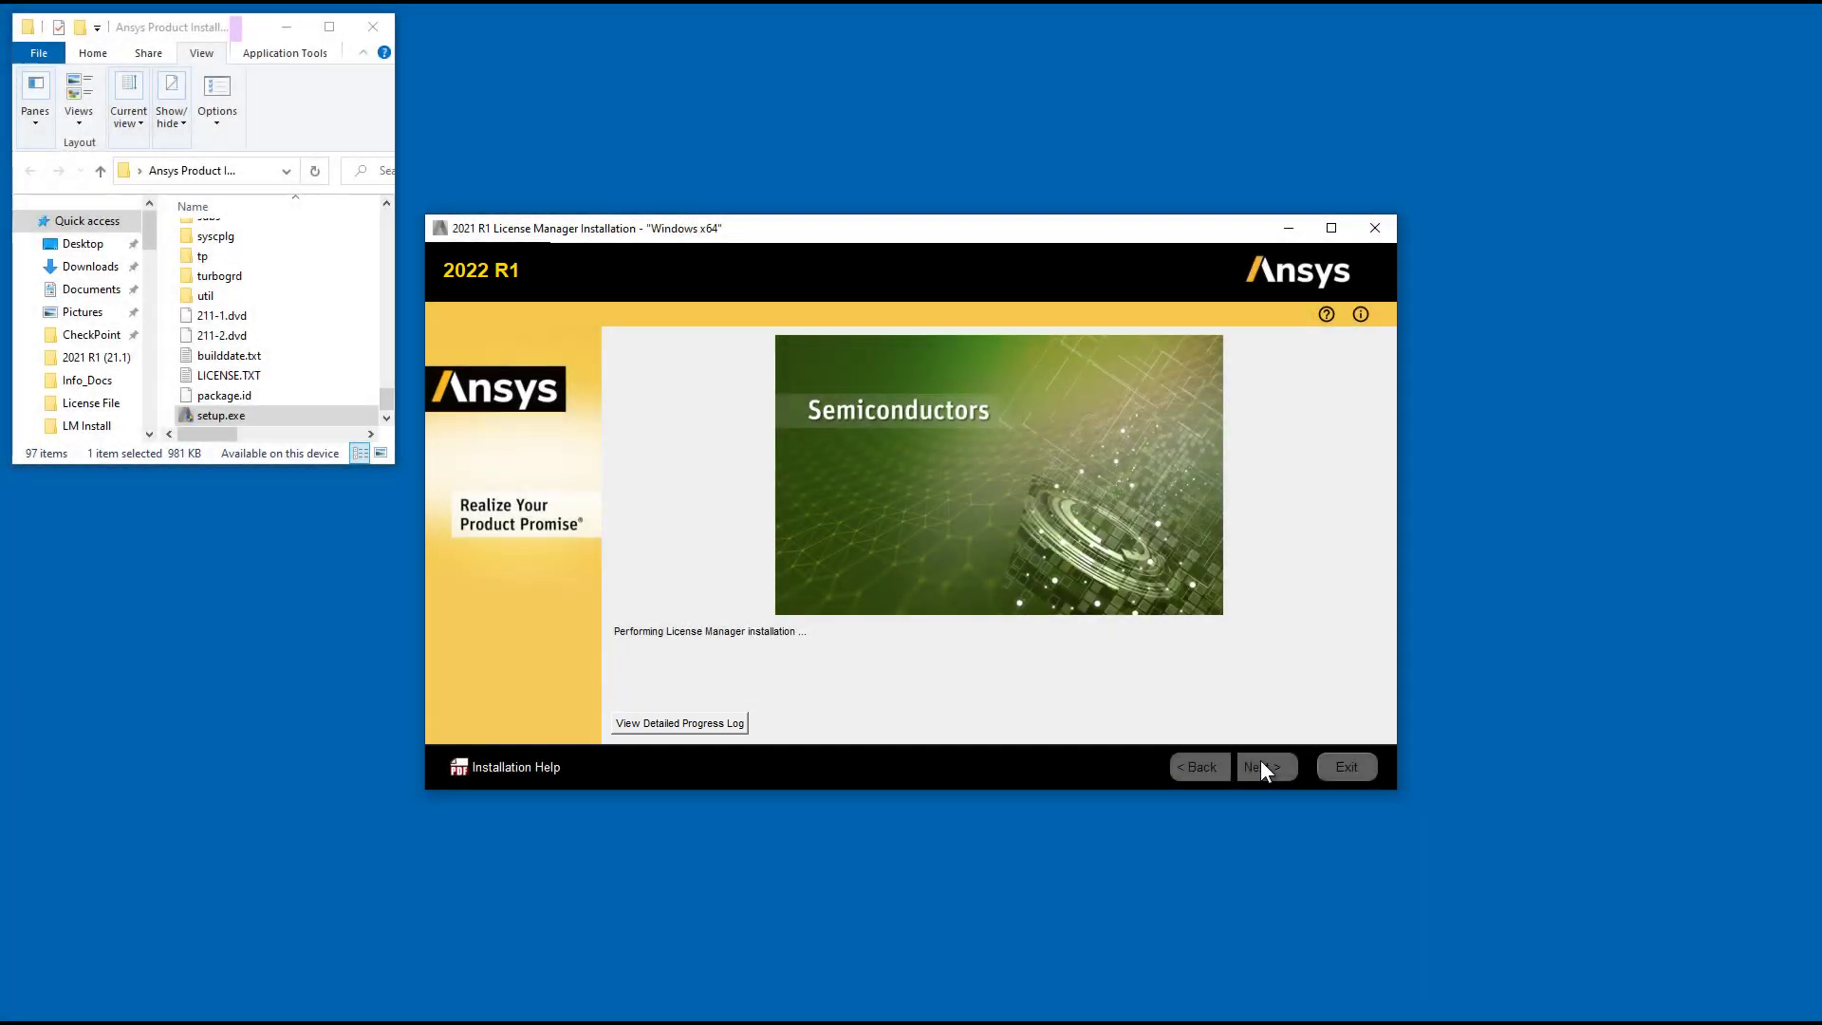
{"action": "left_click", "coordinate": [1261, 769]}
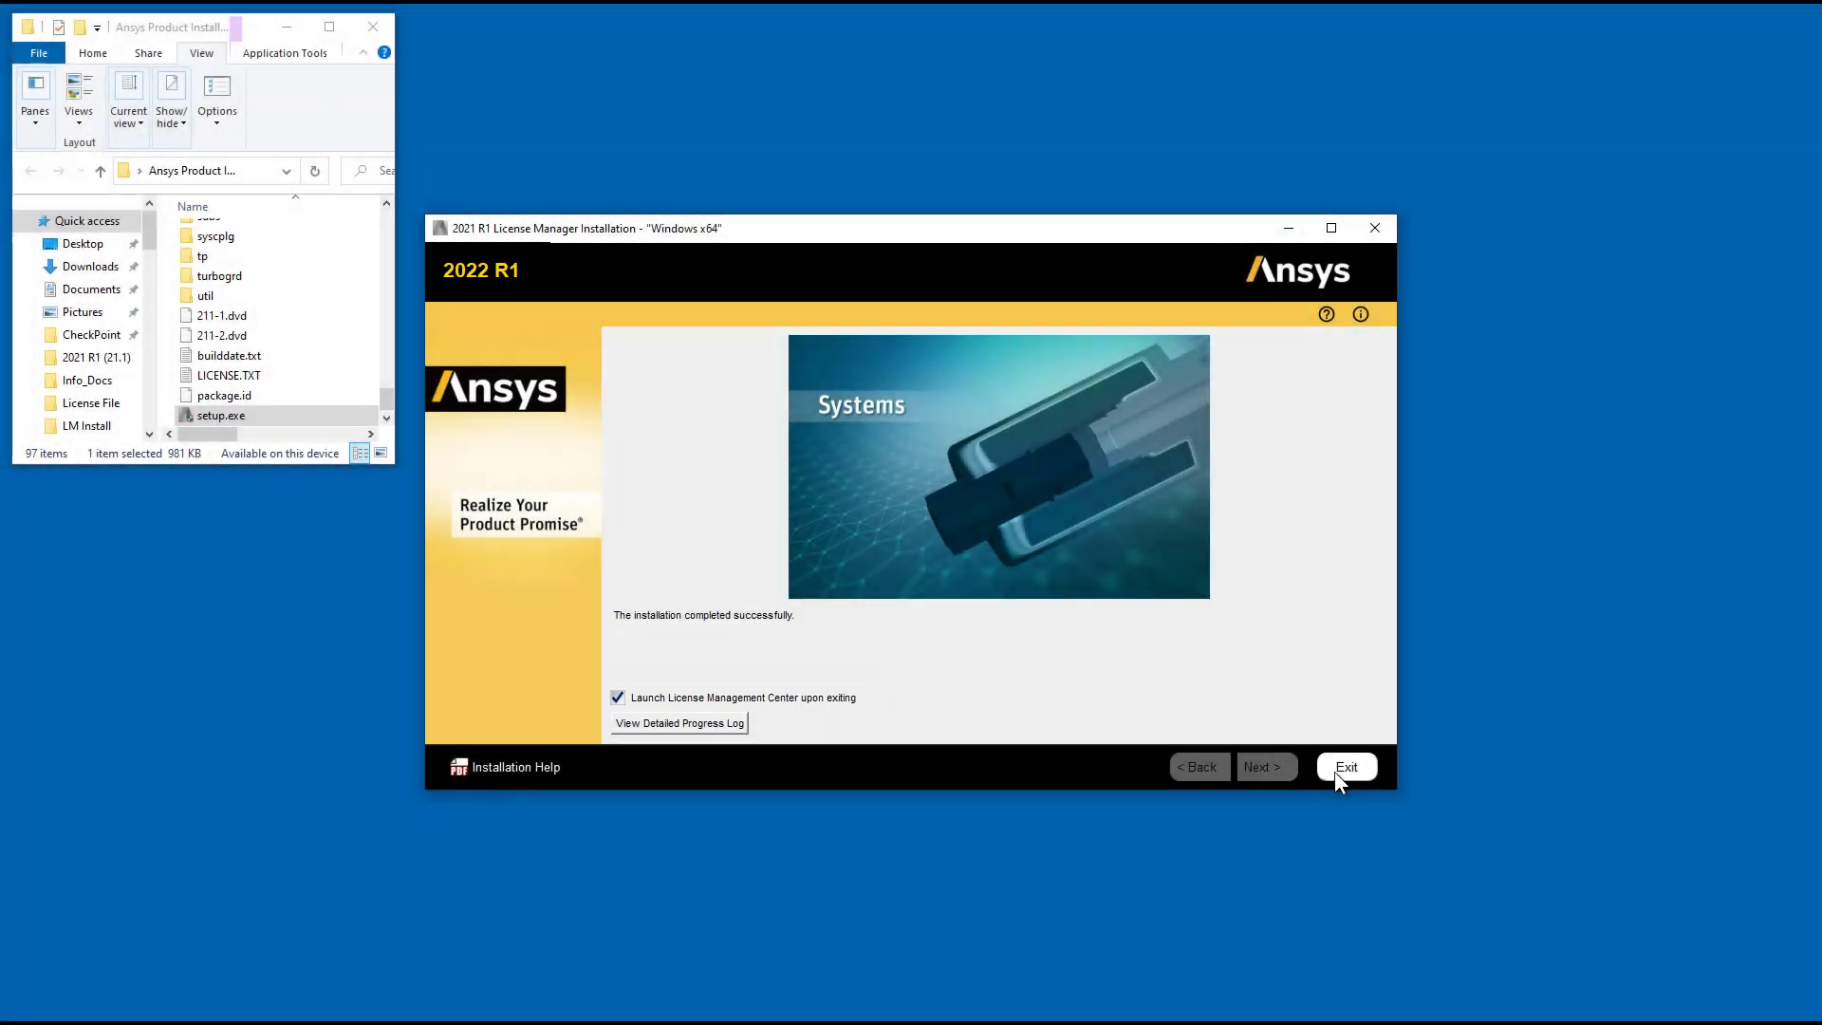
- Exit the installer and go to Add a License File in License Management Center
{"action": "left_click", "coordinate": [1346, 769]}
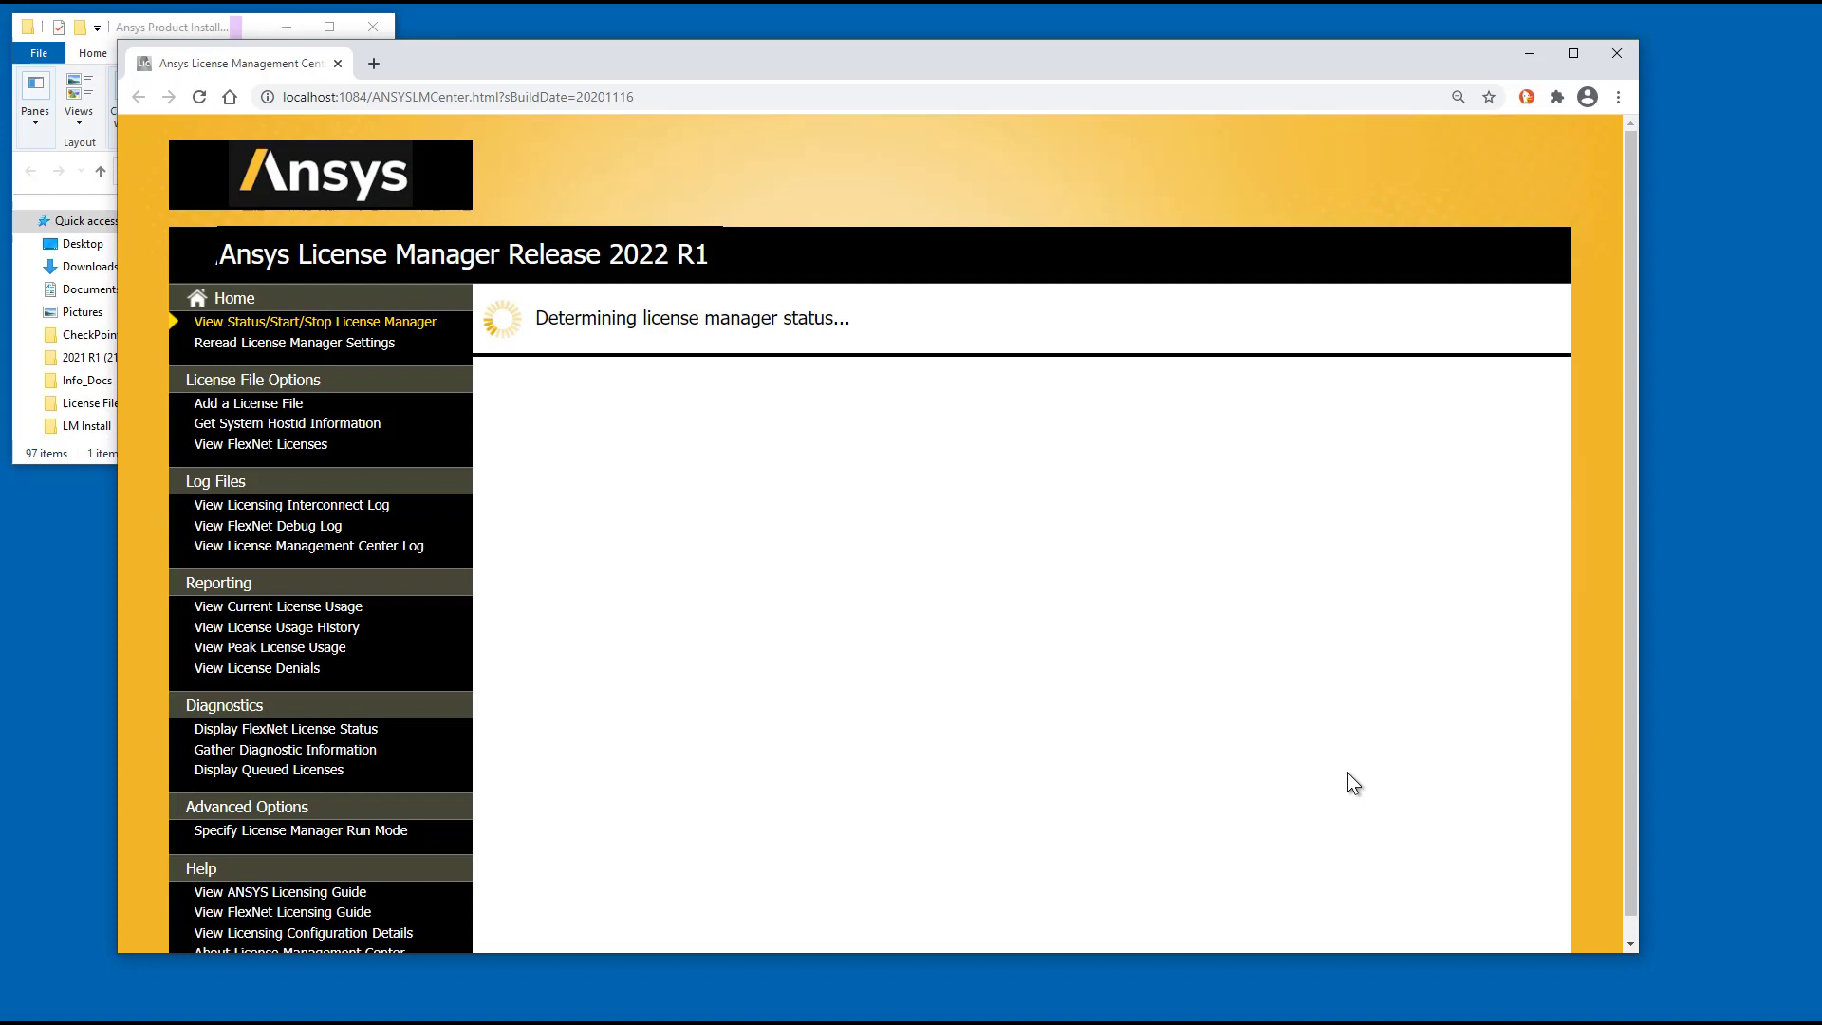
{"action": "left_click", "coordinate": [296, 412]}
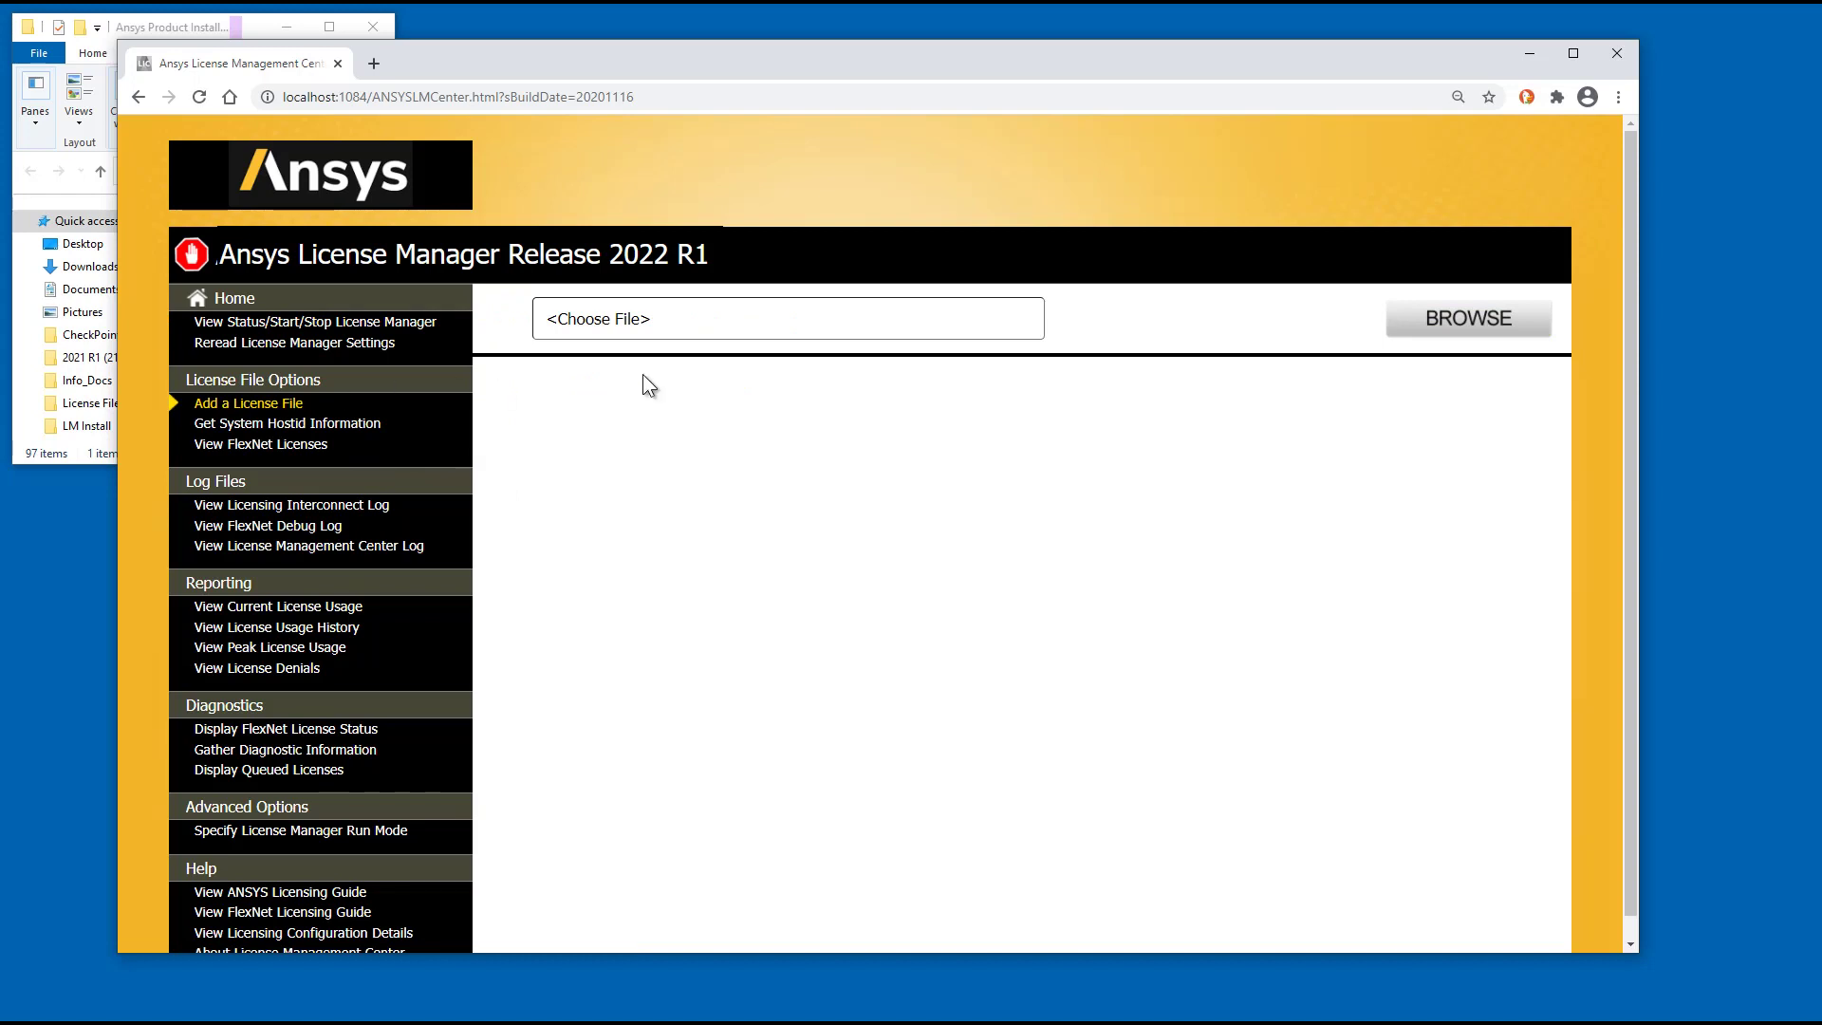
- Choose the license text file from the License File folder for upload
{"action": "left_click", "coordinate": [1412, 319]}
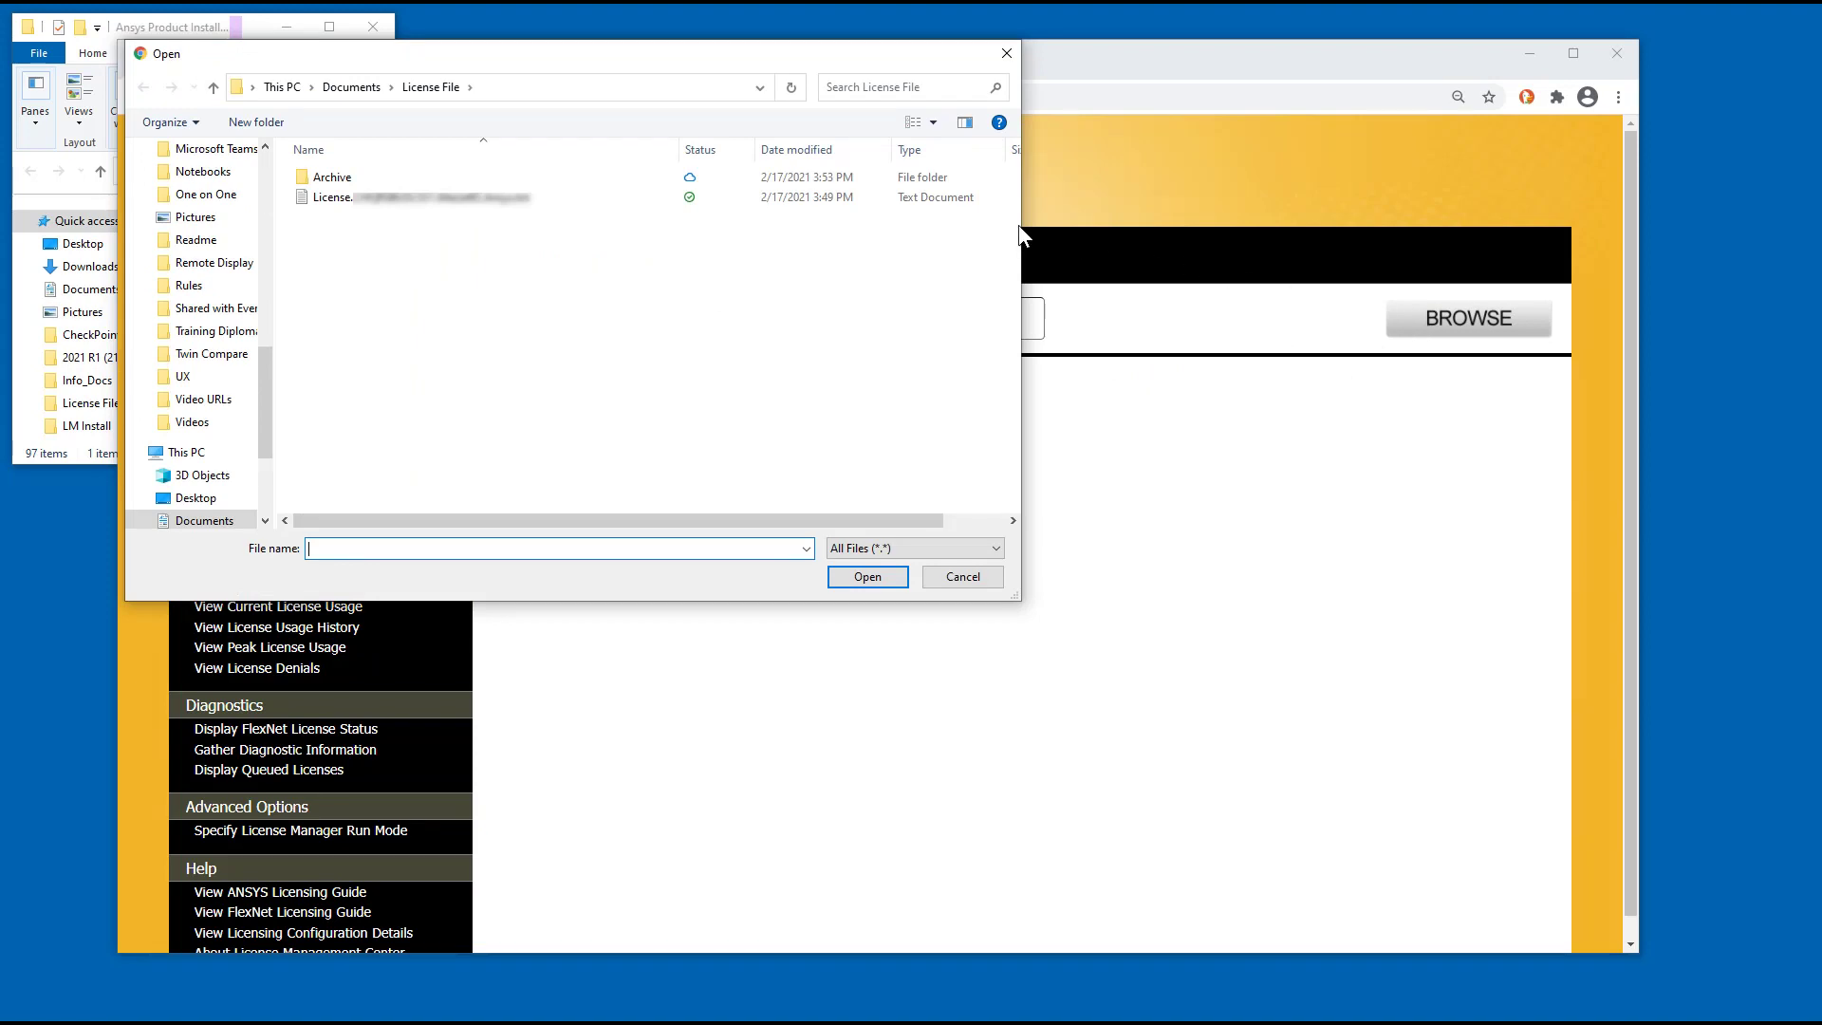
{"action": "left_click", "coordinate": [514, 209]}
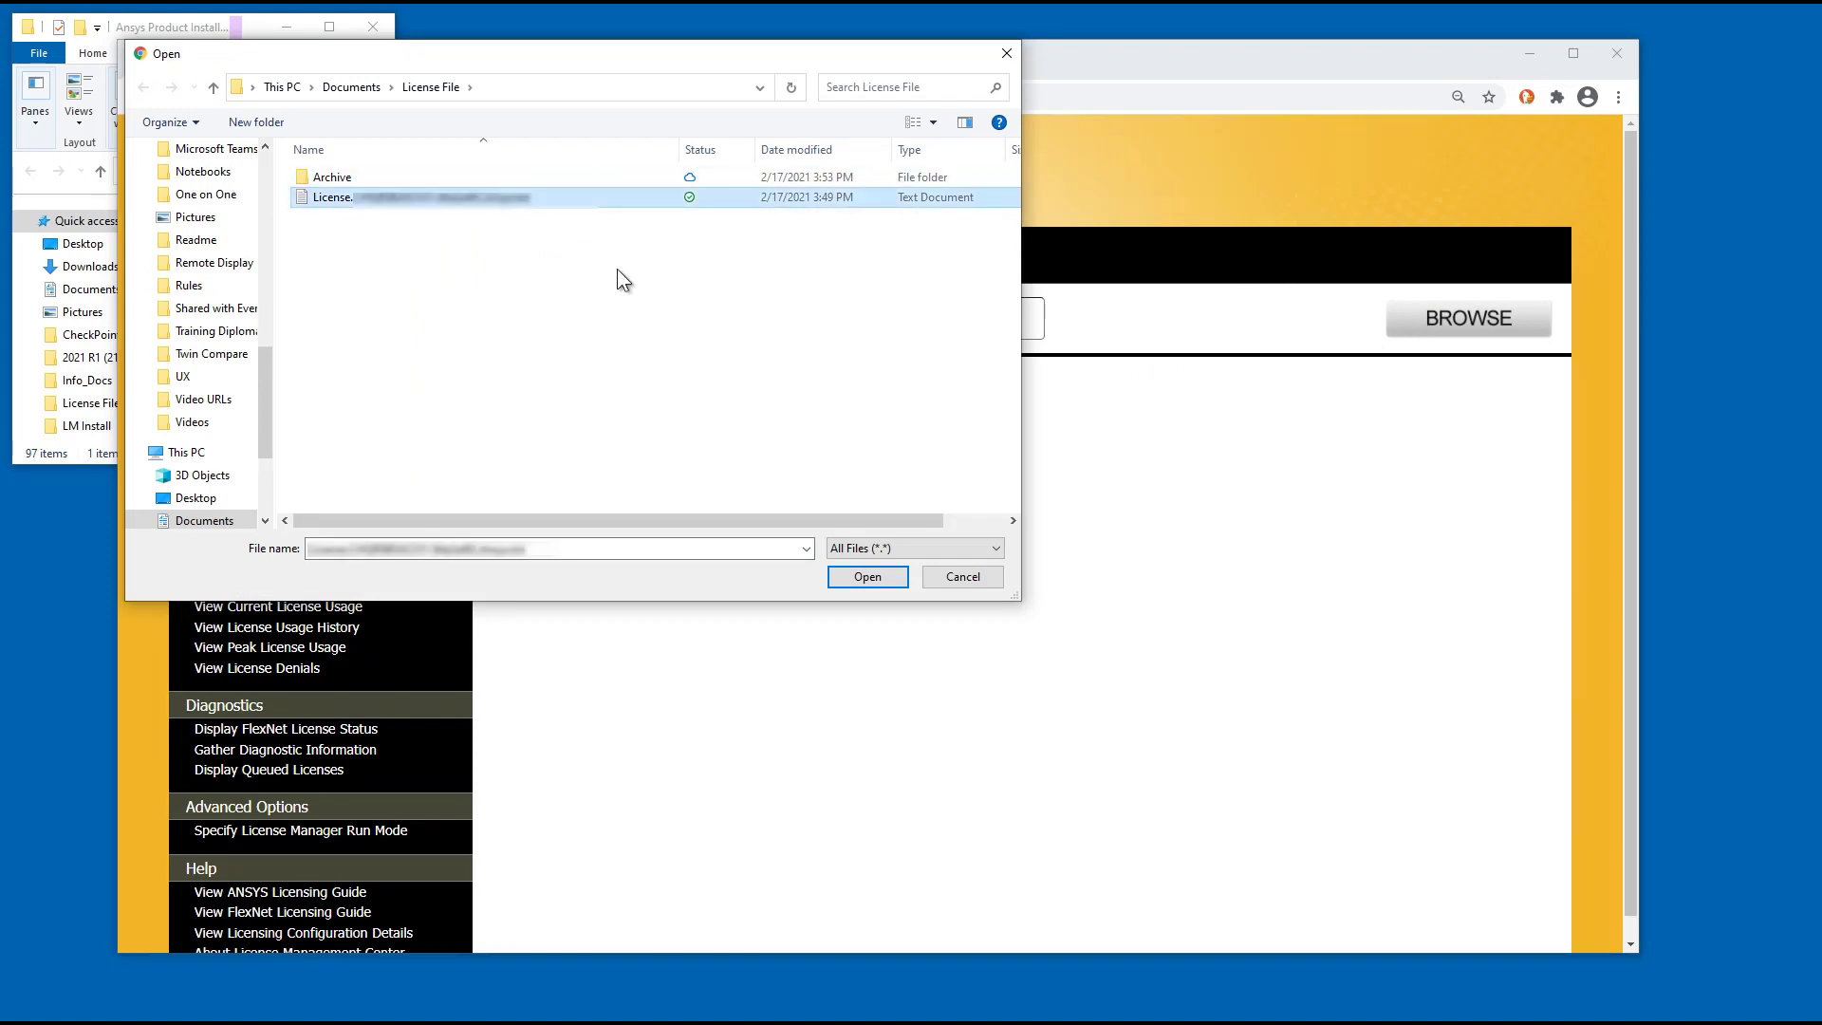
{"action": "left_click", "coordinate": [862, 577]}
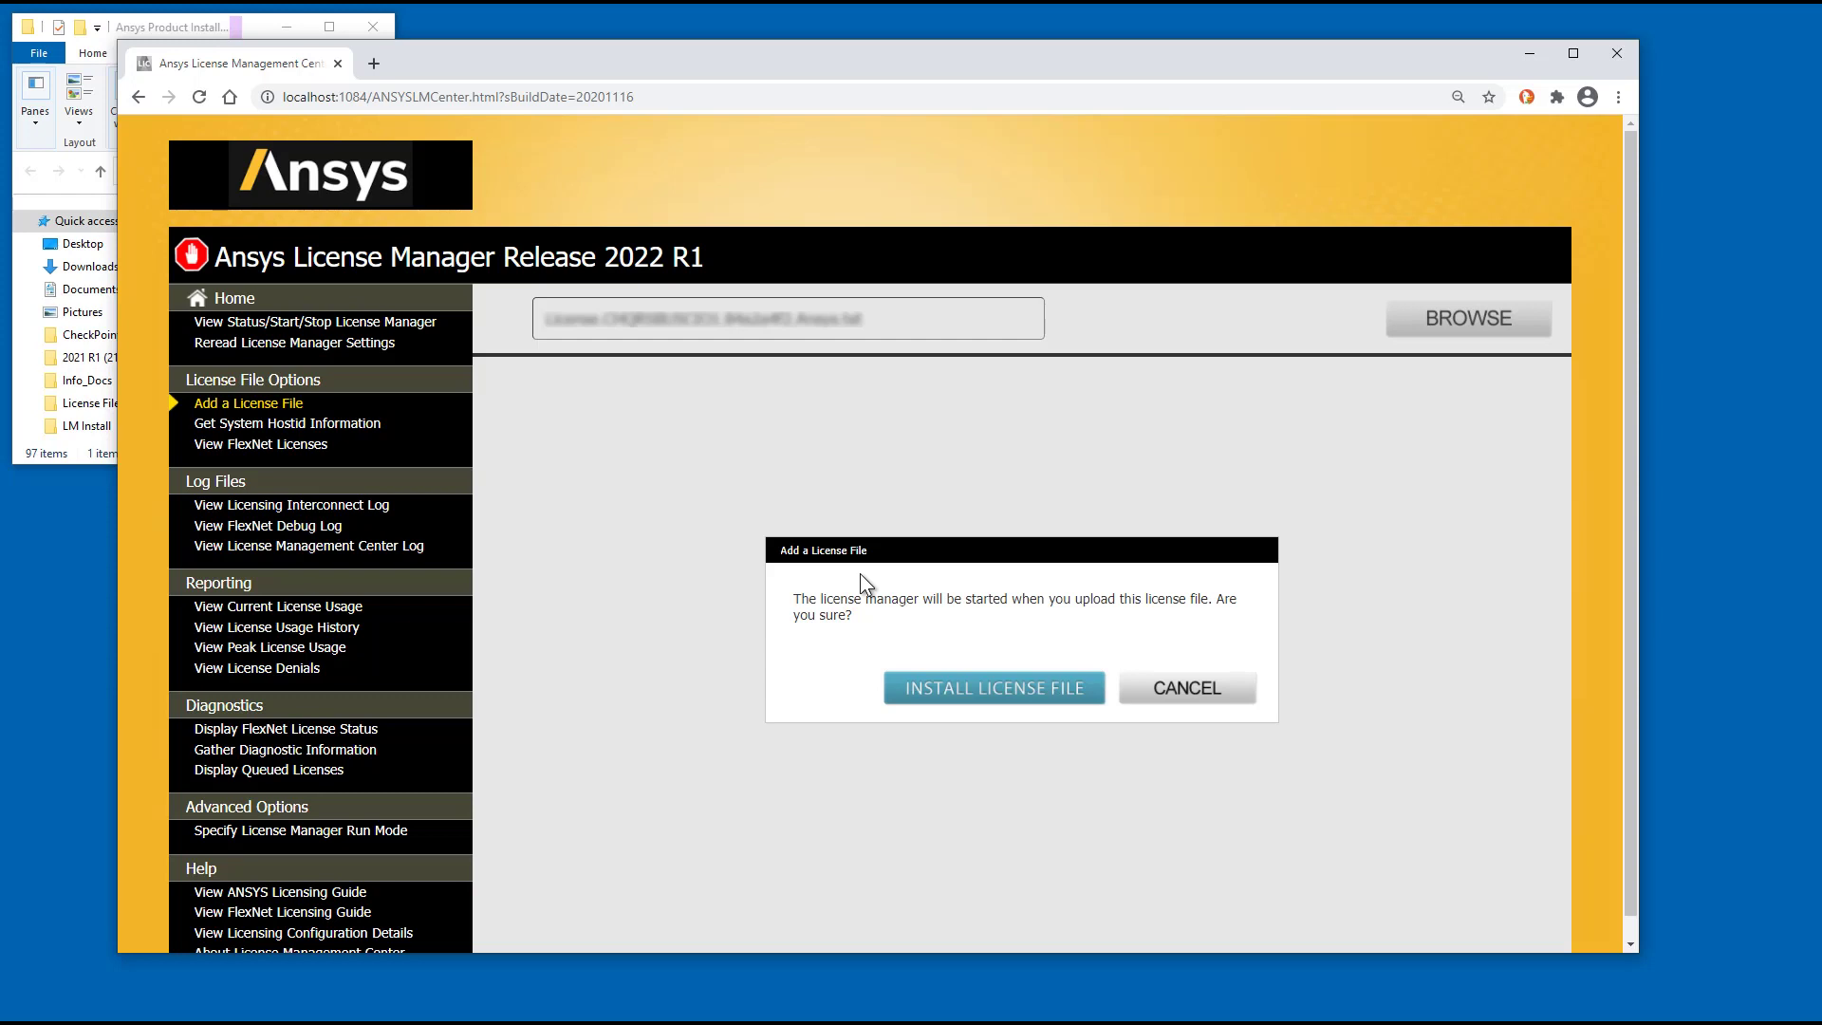
- Confirm installing the chosen license file so the license manager starts
{"action": "left_click", "coordinate": [920, 692]}
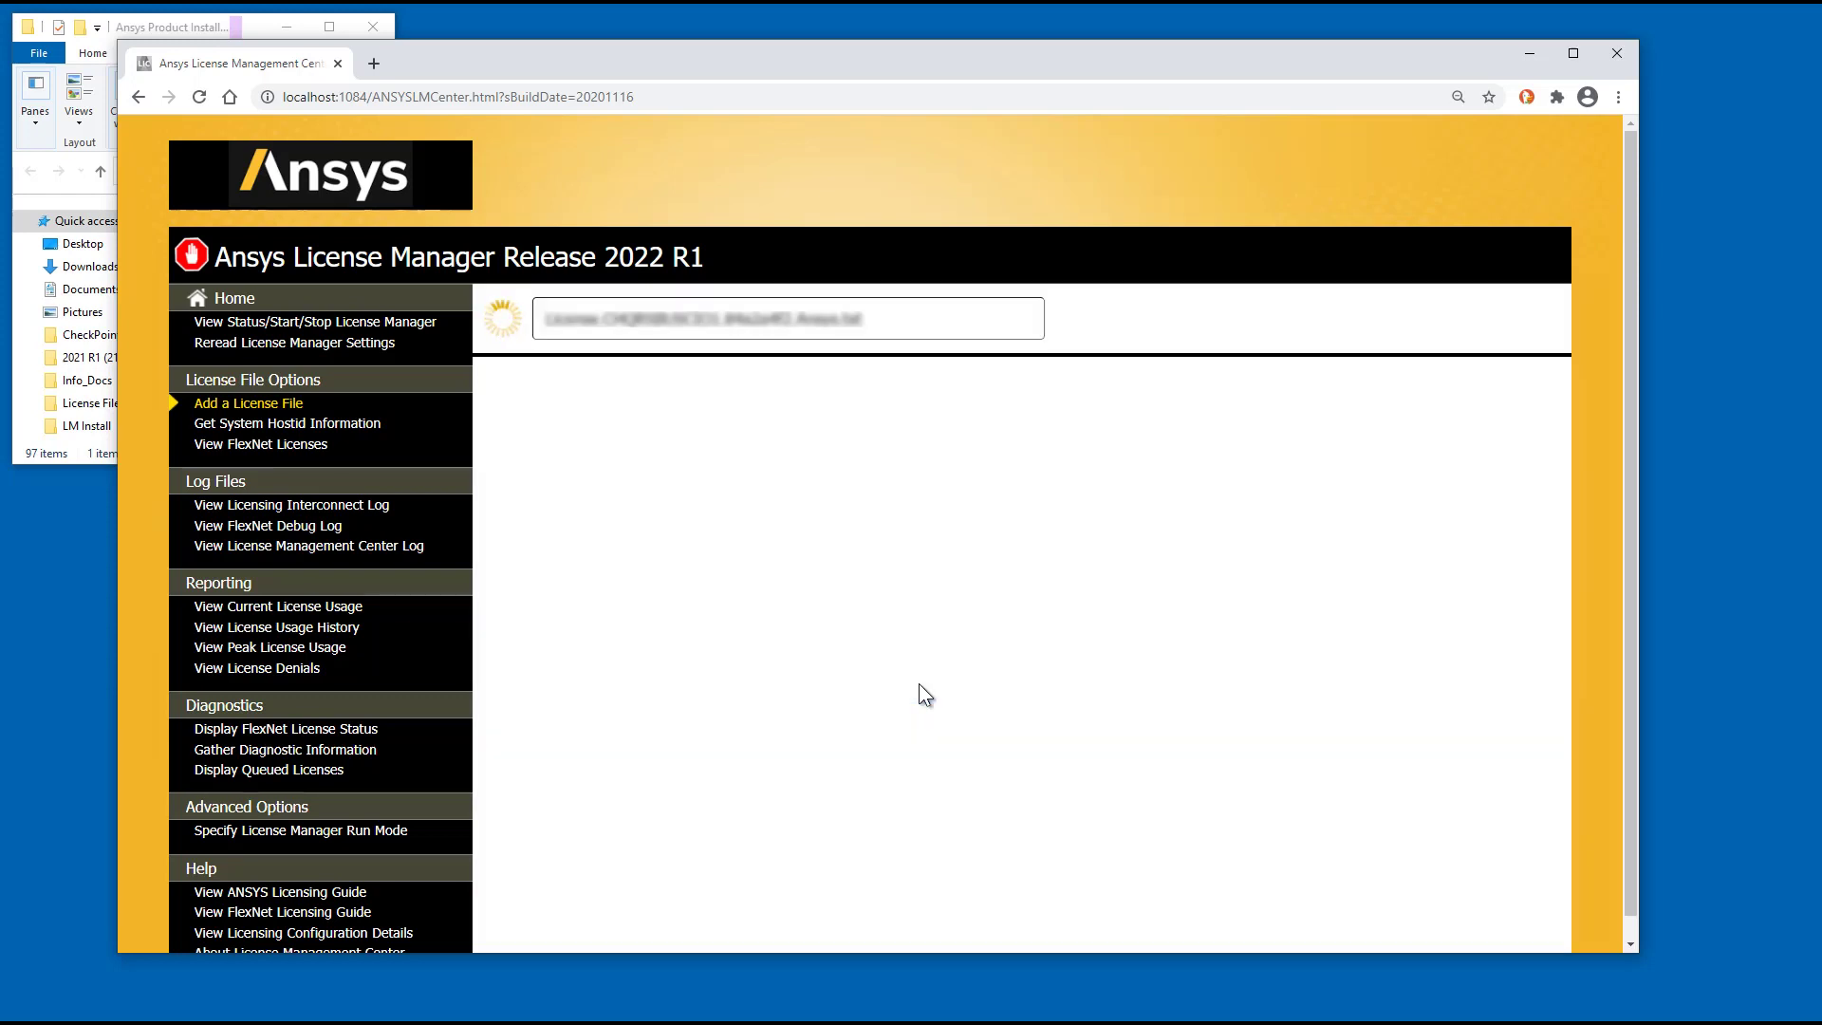